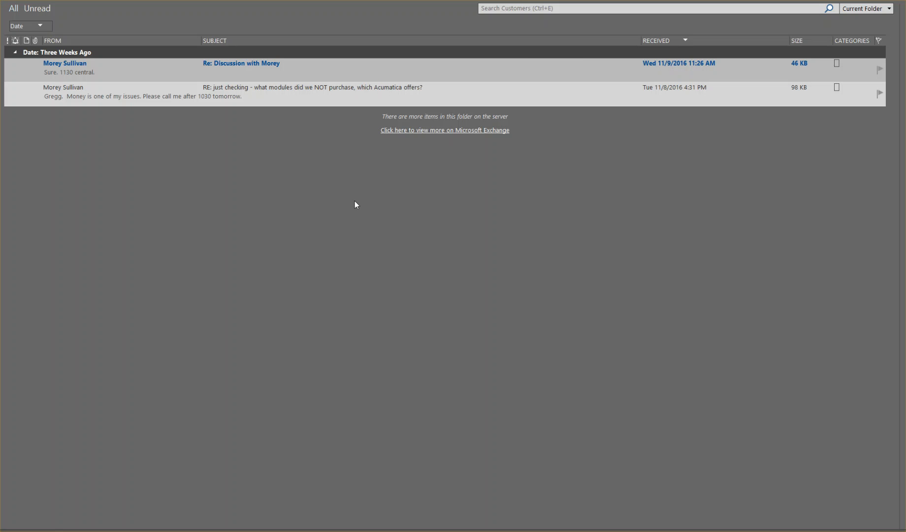
Step: Open the message received on 11/9/2016 in its own window and show the Acumatica add-in beside it
double_click(81, 97)
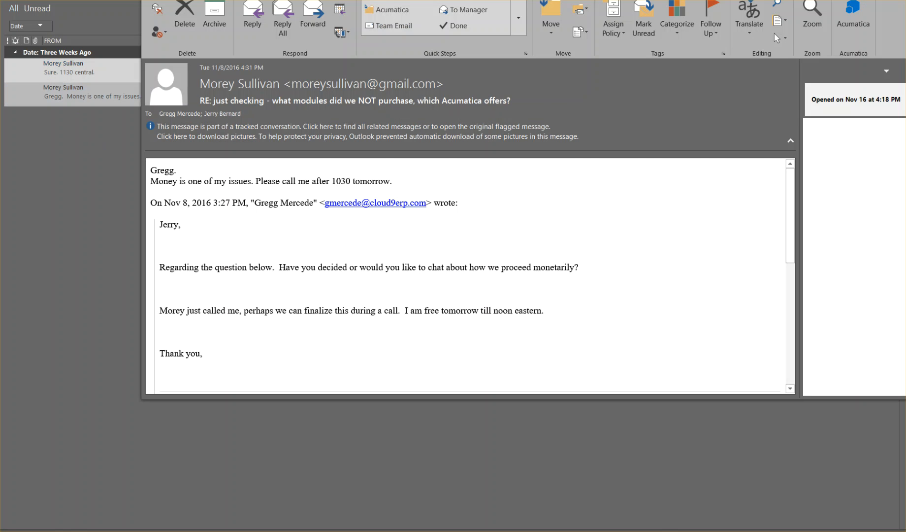
key("Escape")
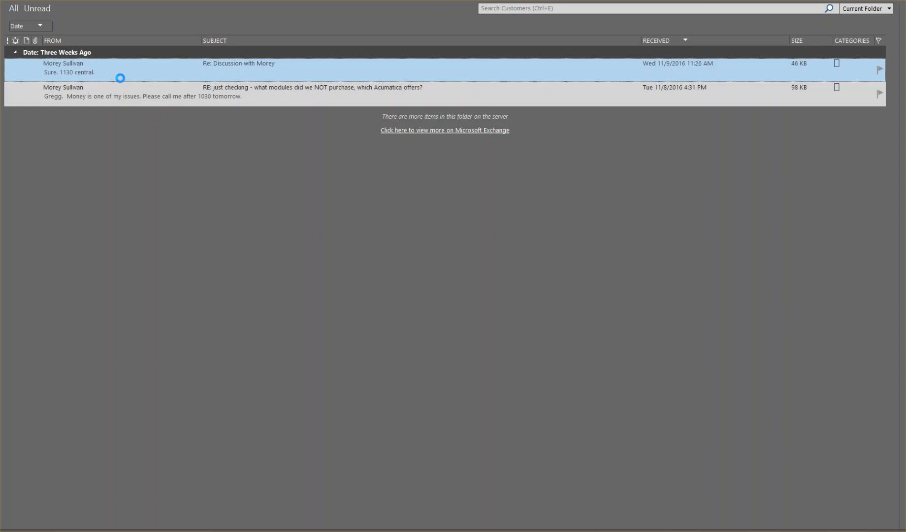
double_click(120, 78)
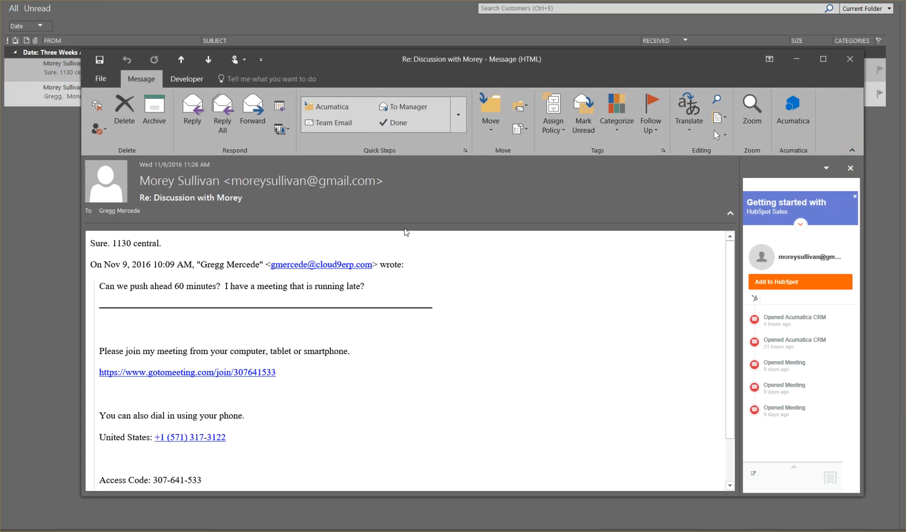
left_click(779, 114)
mouse_move(178, 175)
left_click(797, 108)
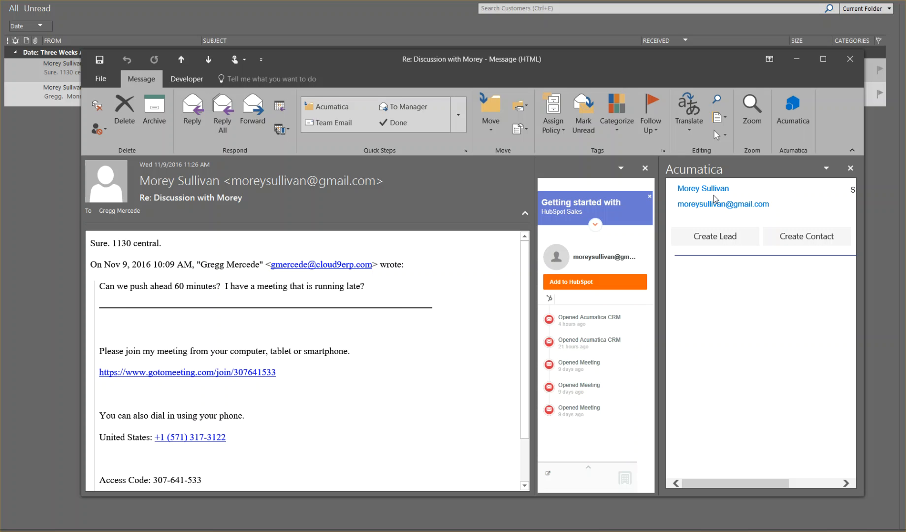
Step: Create an Acumatica contact from the sender with position Consultant and business account Kansas City Audio Visual
left_click(796, 245)
left_click(770, 248)
type("Consultant")
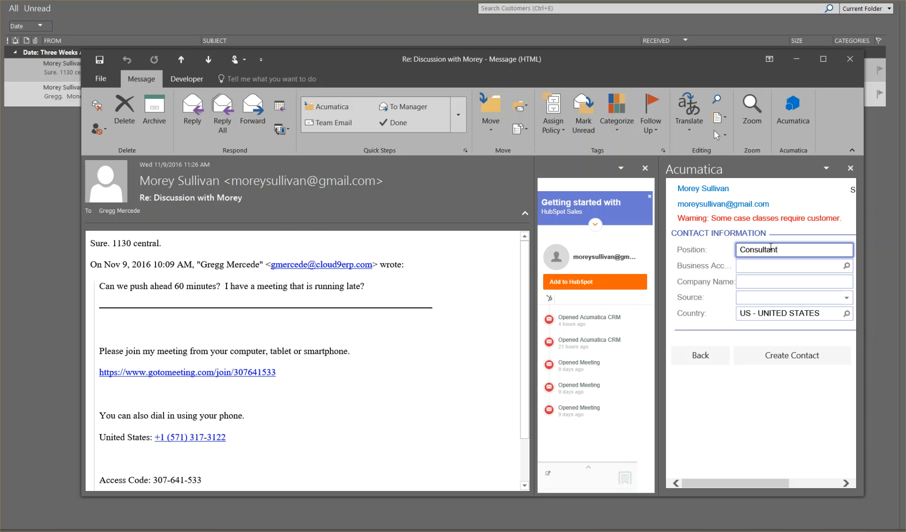
key("Tab")
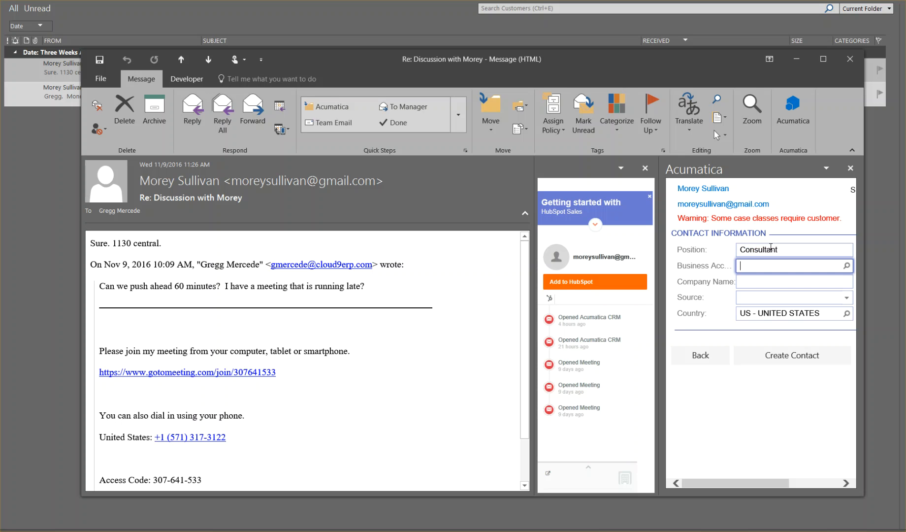
type("kan")
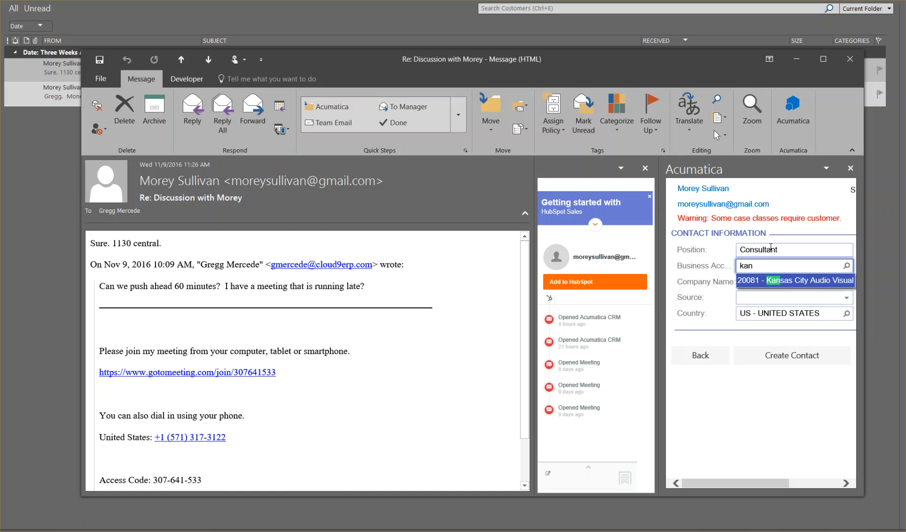
key("Tab")
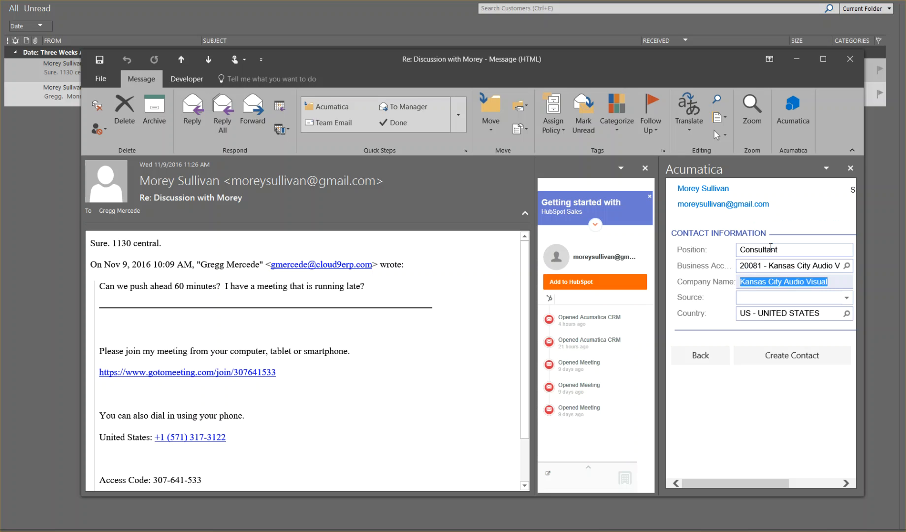
left_click(803, 354)
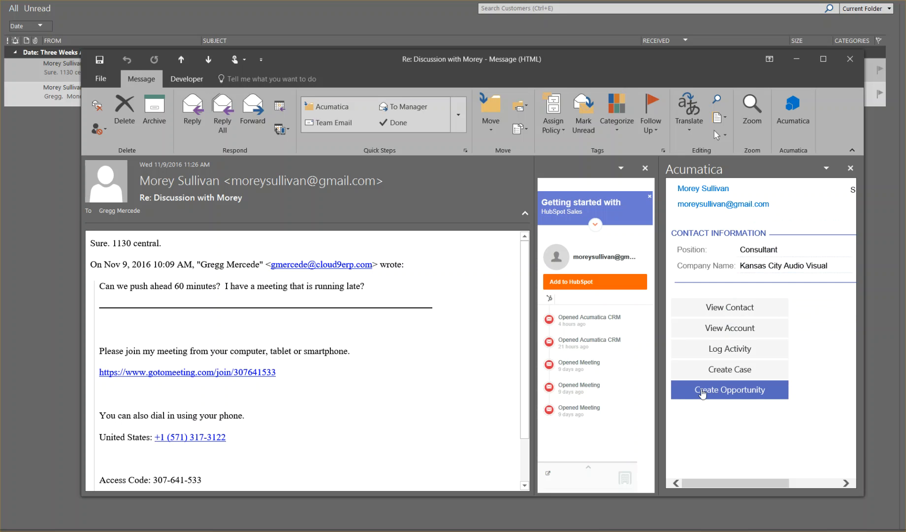
Step: Switch to Acumatica in the browser and check the new contact's record in the My Contacts list
left_click(702, 389)
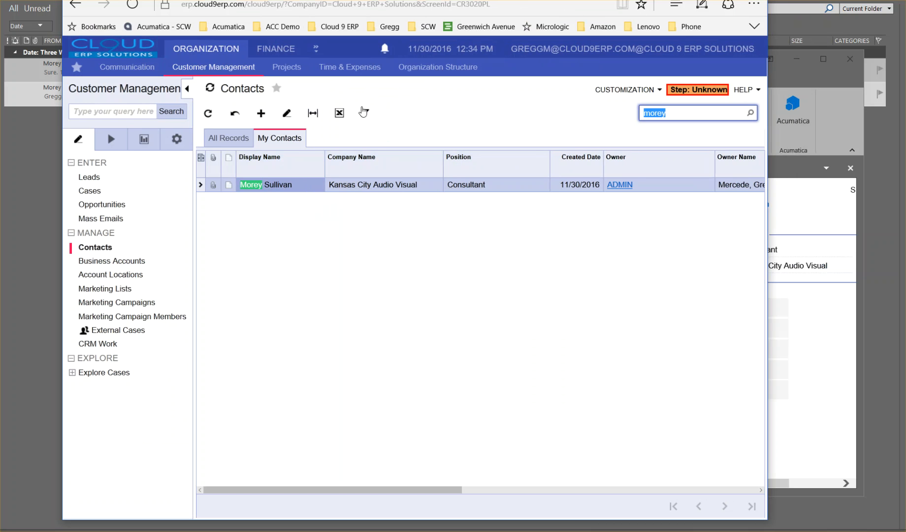
left_click_drag(236, 0, 203, 6)
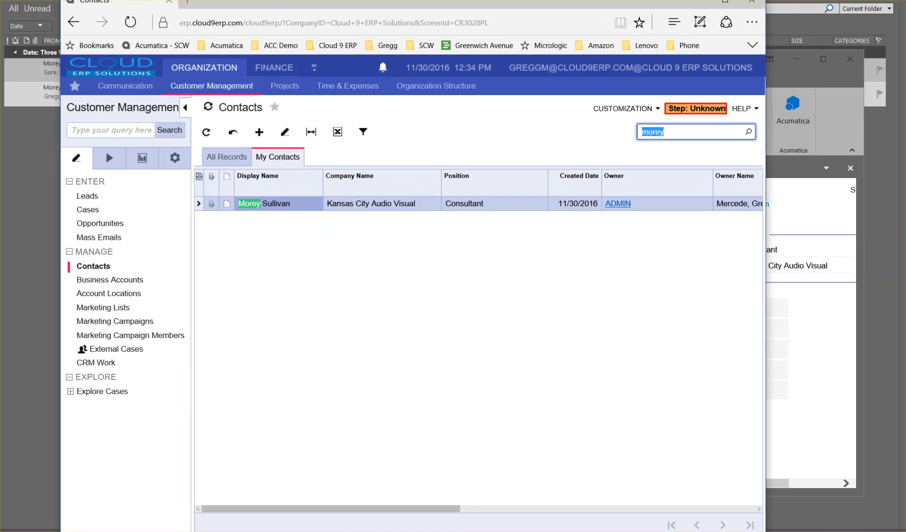
Step: Return to the email message and log it in Acumatica as an activity on the contact
left_click(804, 207)
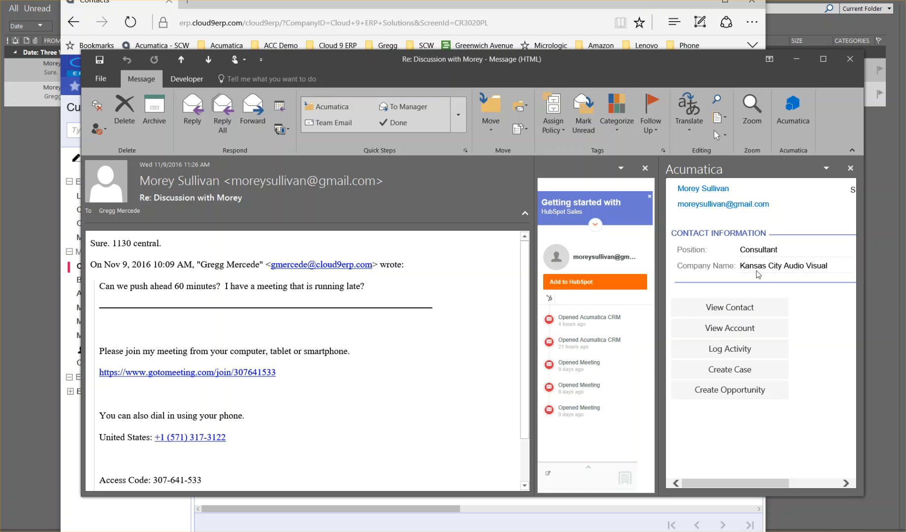
left_click(727, 348)
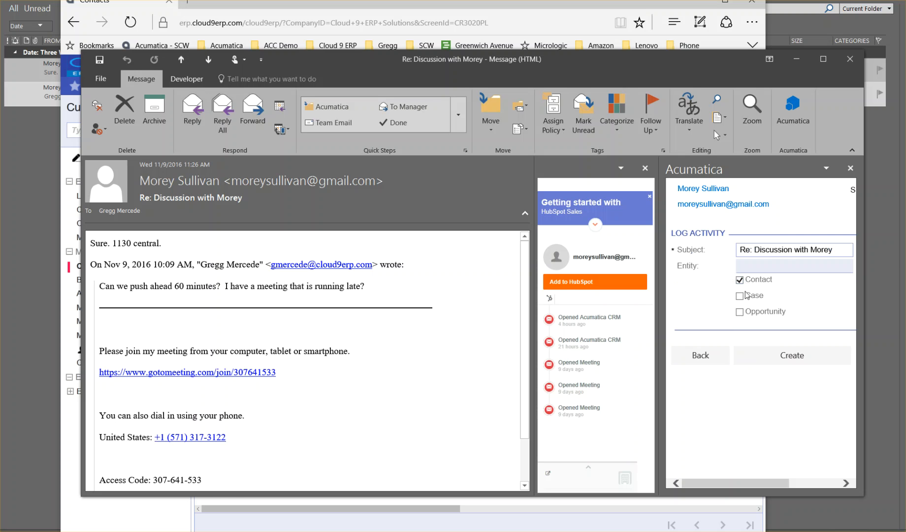
left_click(760, 350)
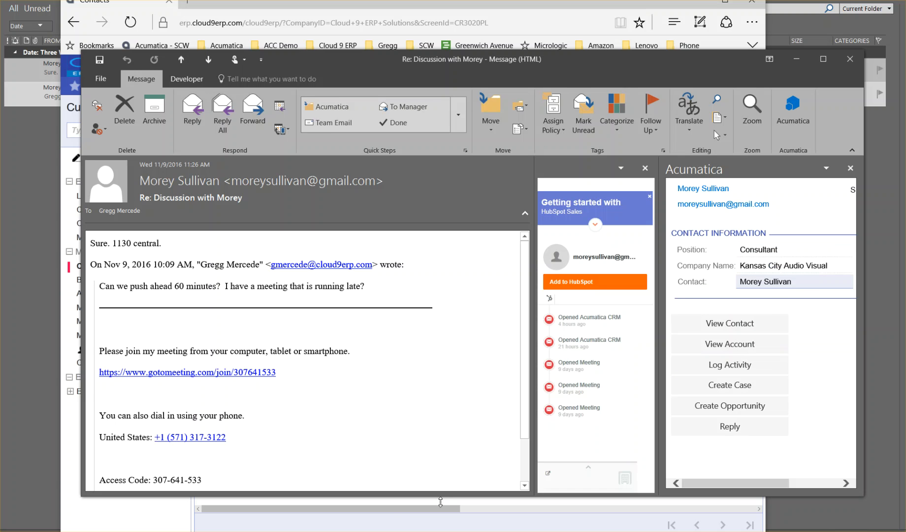
Step: Switch to Acumatica in the browser, open the contact's record and view its logged activities
left_click(406, 522)
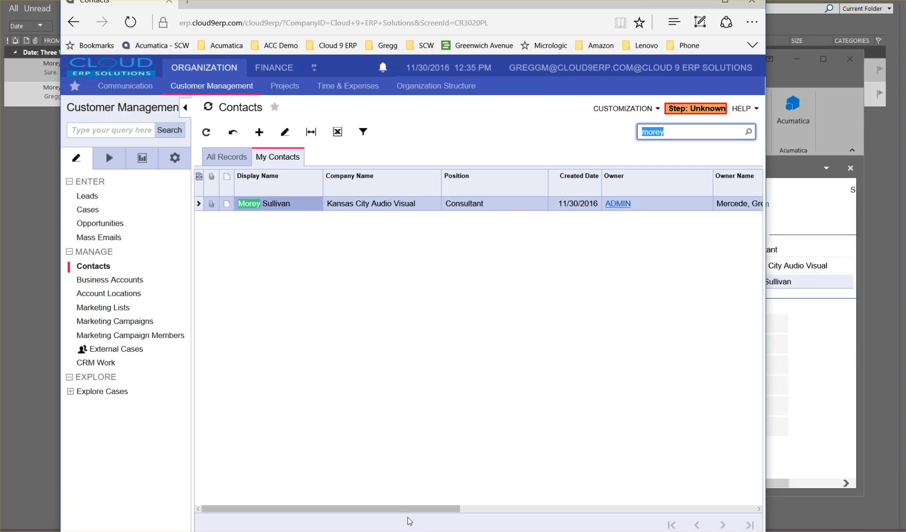
left_click(265, 205)
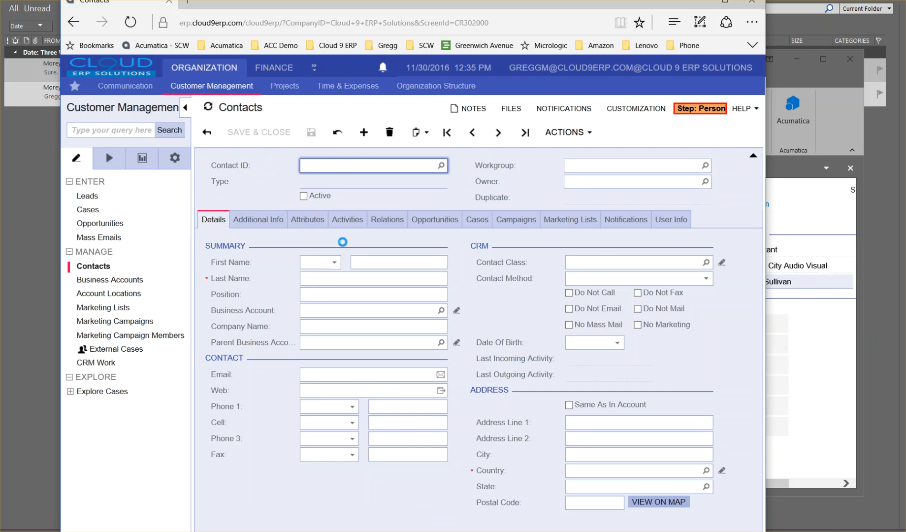
left_click(347, 219)
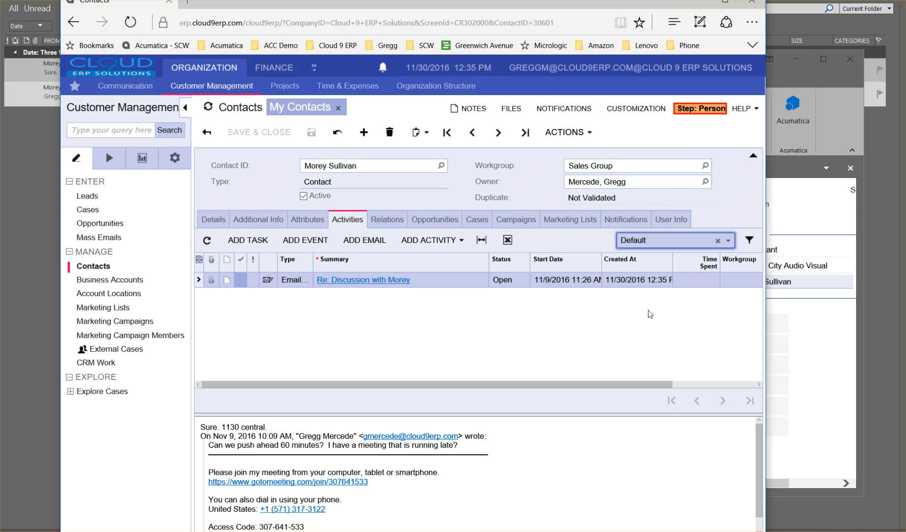
Step: Return to the email message and review the new case form, going back without creating a case
left_click(816, 205)
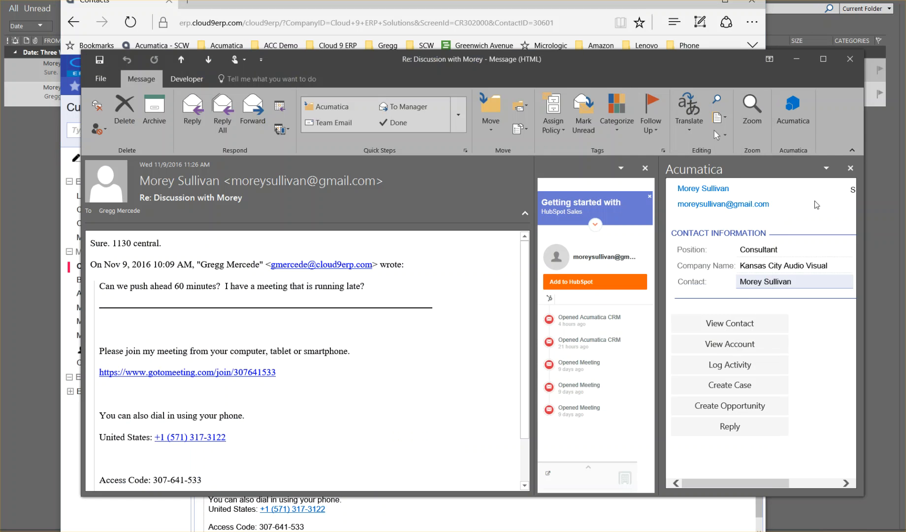
left_click(734, 392)
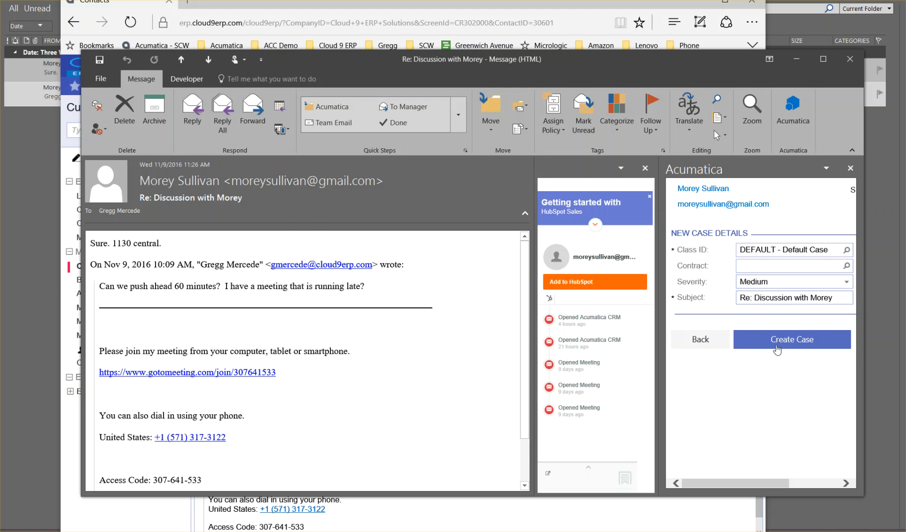
left_click(715, 341)
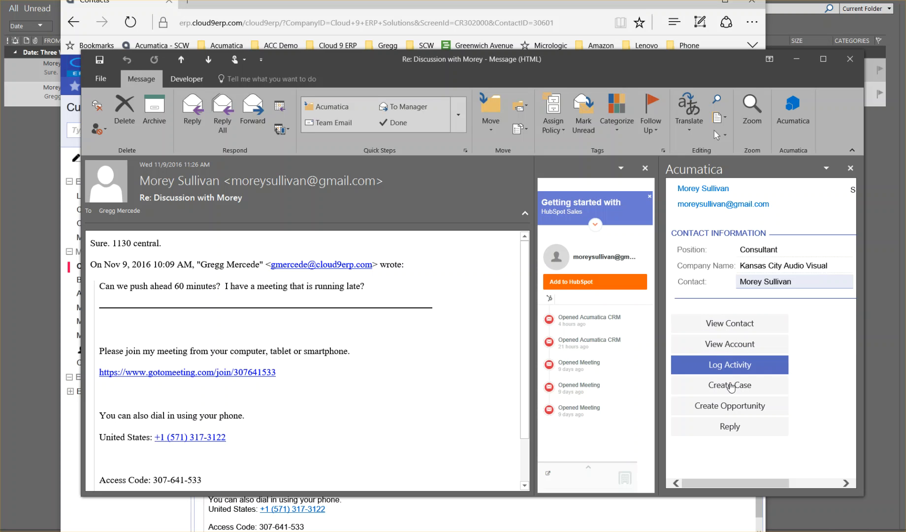
Step: Open the activity log form for the email, set it to Case and browse the cases it can be linked to
left_click(738, 367)
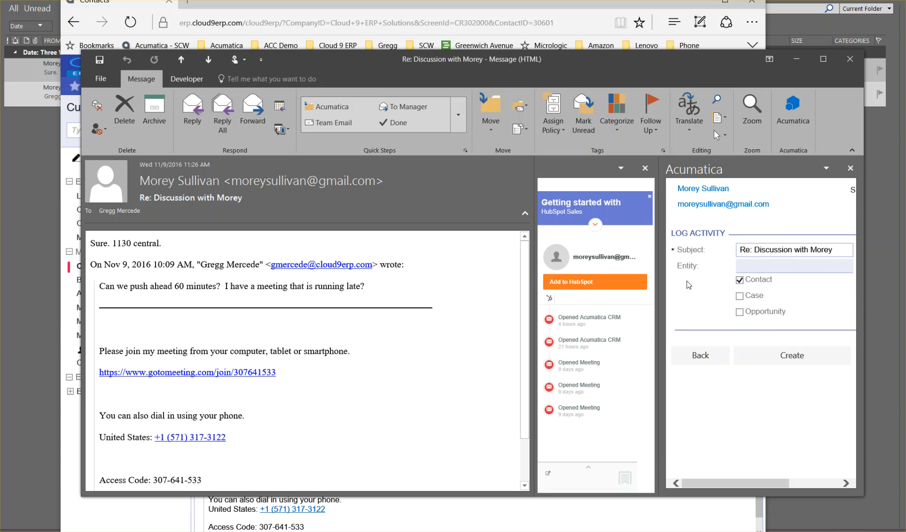
left_click(738, 297)
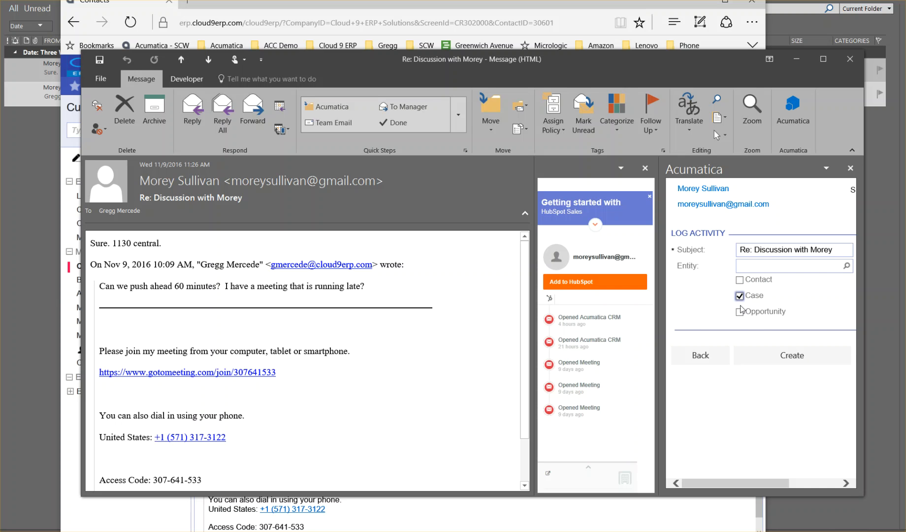
left_click(846, 266)
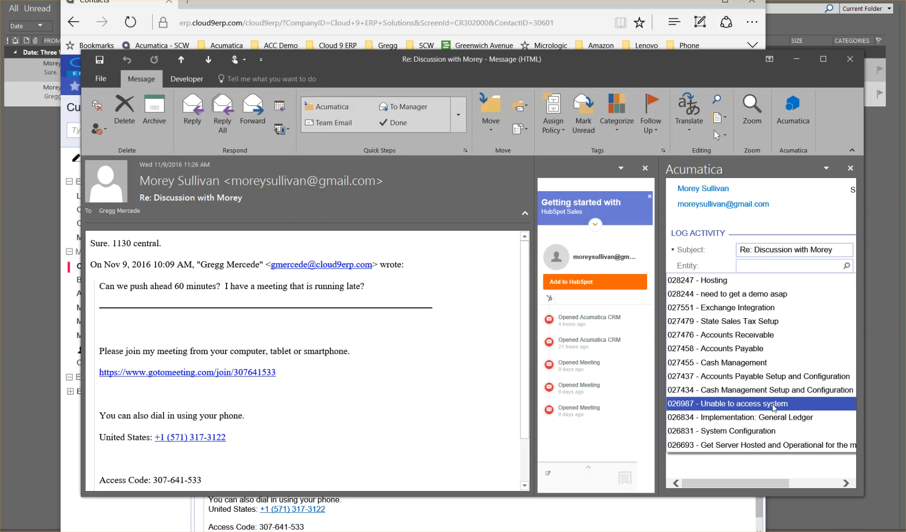
left_click(720, 254)
Step: Switch the activity to Opportunity, browse the opportunities it can be linked to, and go back without logging
left_click(739, 312)
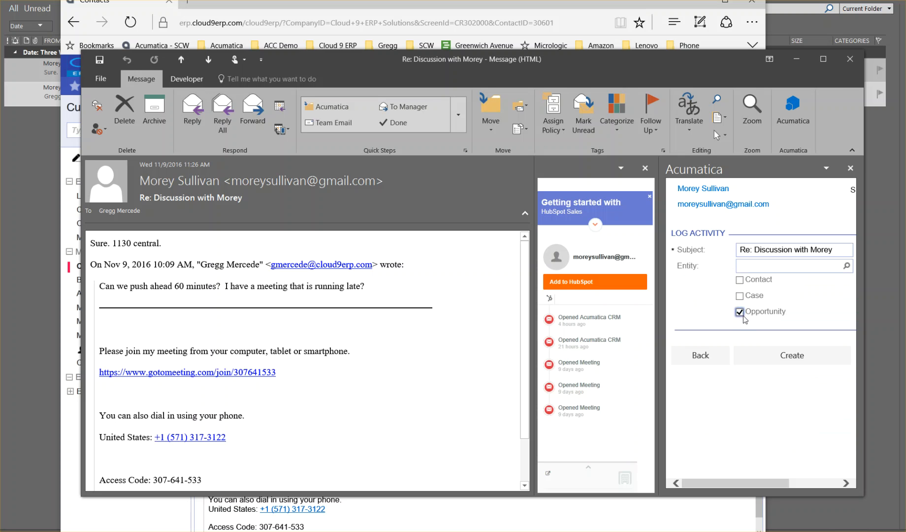
left_click(846, 266)
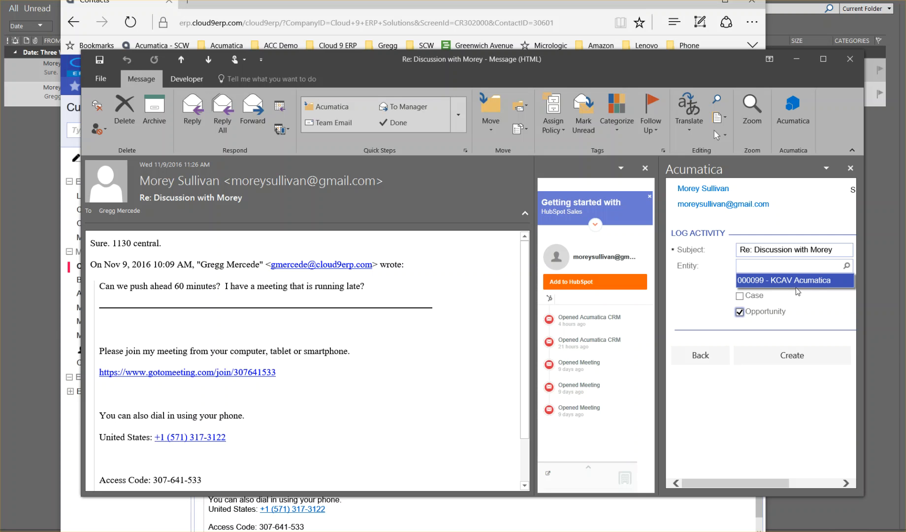
left_click(709, 268)
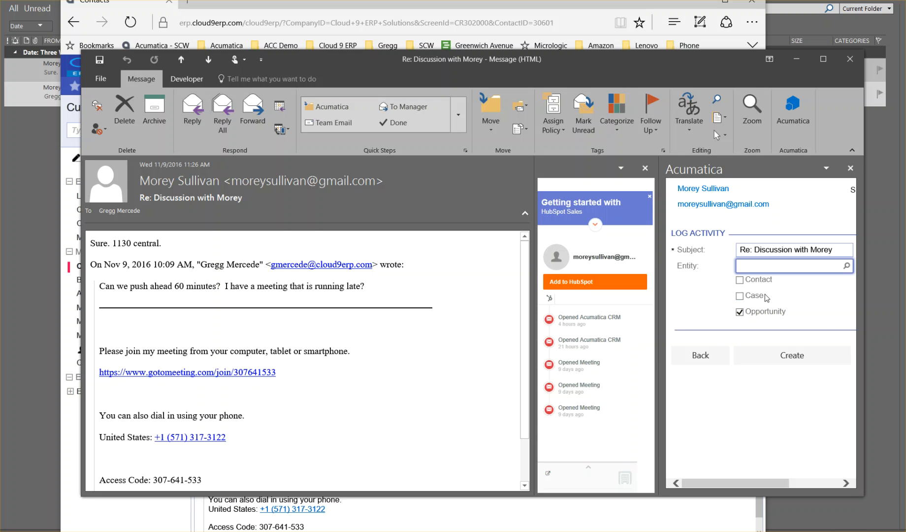
left_click(713, 364)
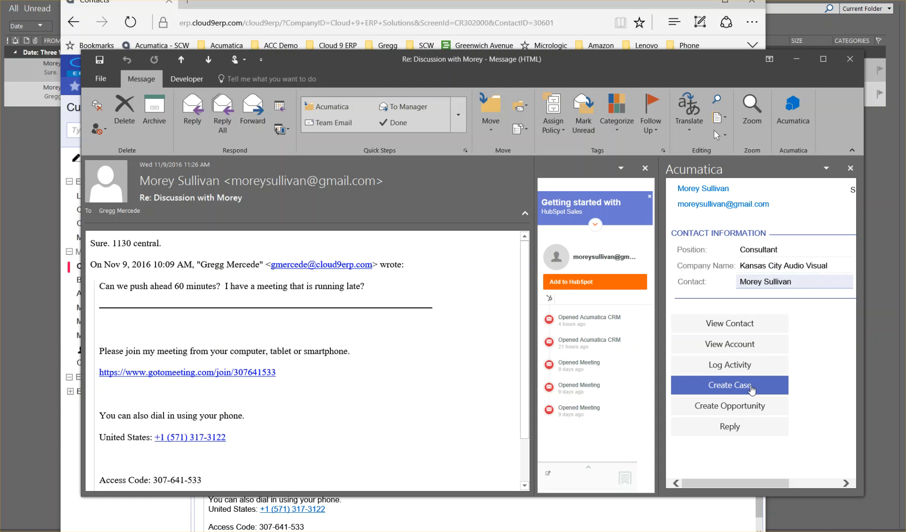